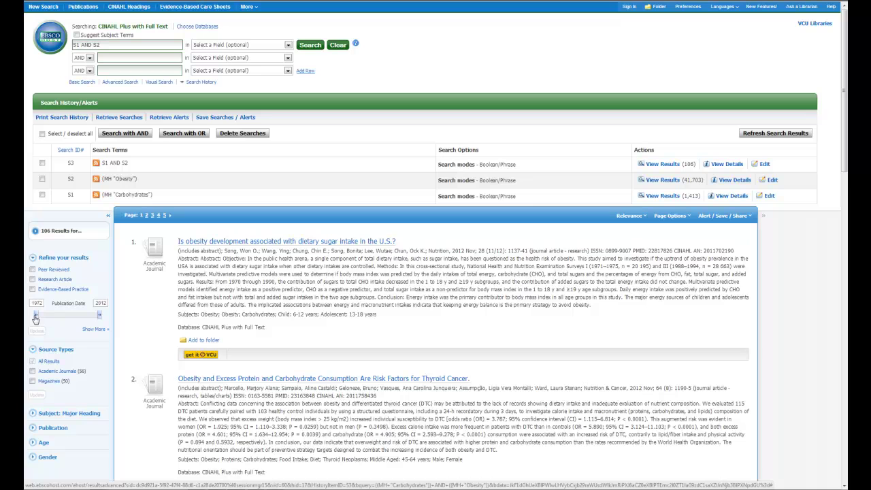
Step: Limit the S1 AND S2 results to publication dates from 2002 to 2012 and update the results
{"action": "left_click_drag", "start_coordinate": [35, 319], "coordinate": [84, 323]}
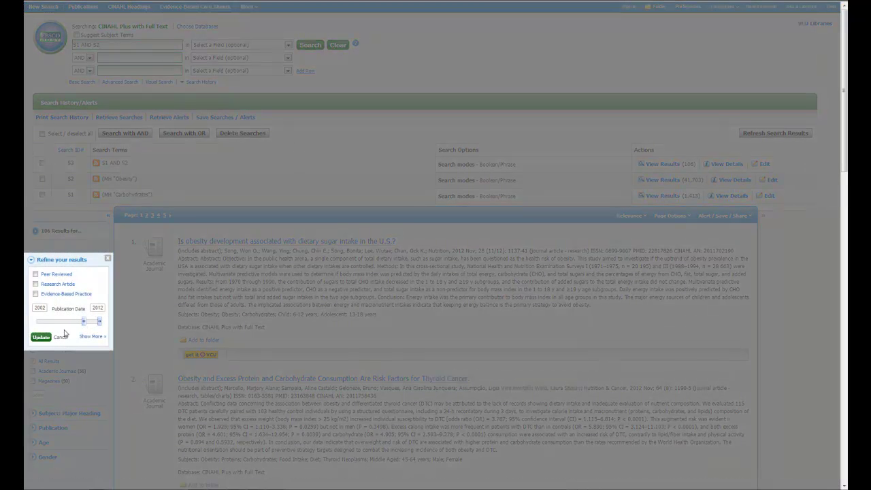
{"action": "left_click", "coordinate": [41, 340]}
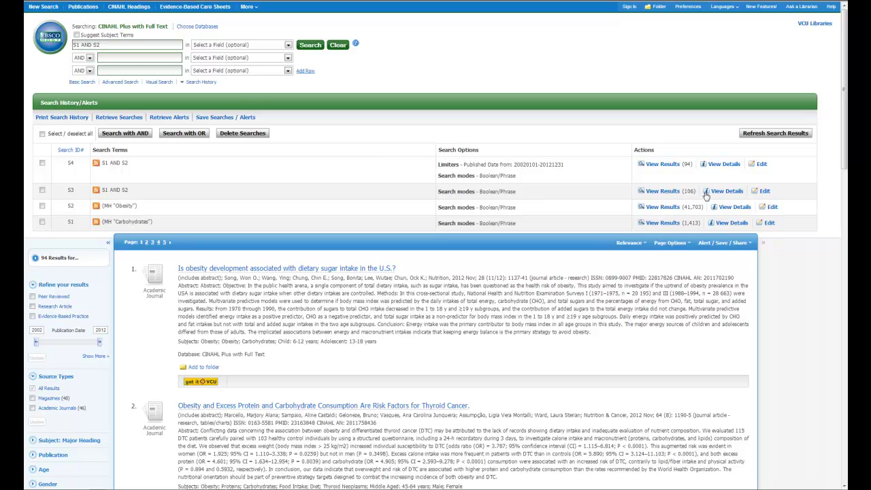
Step: Show the full set of search limiters and restrict the results to English Language
{"action": "scroll", "coordinate": [449, 323], "scroll_direction": "down", "scroll_amount": 3}
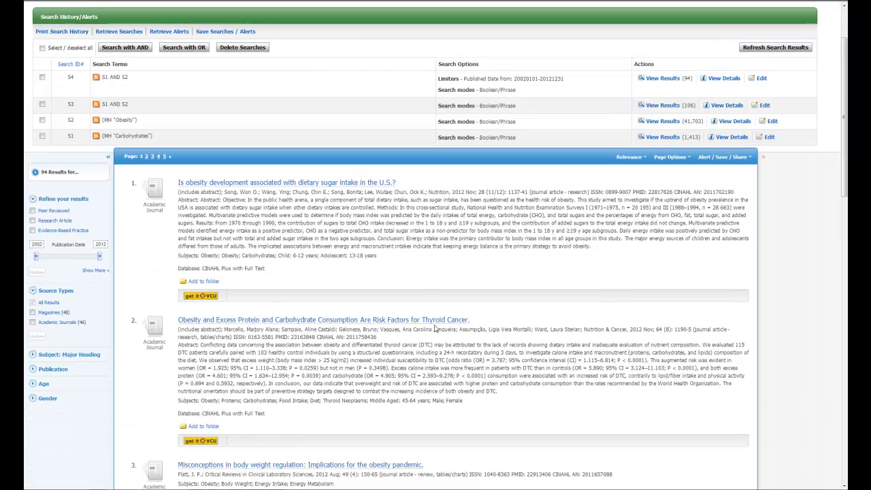
{"action": "left_click", "coordinate": [98, 273]}
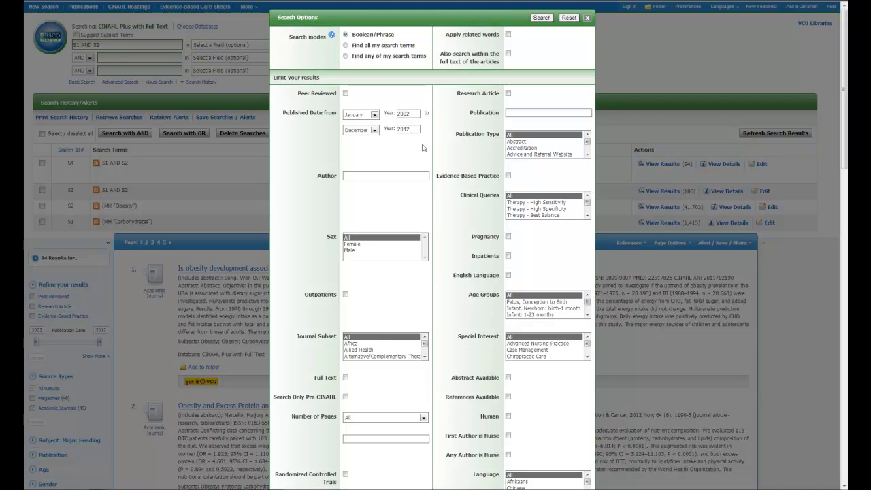
{"action": "scroll", "coordinate": [447, 147], "scroll_direction": "down", "scroll_amount": 1}
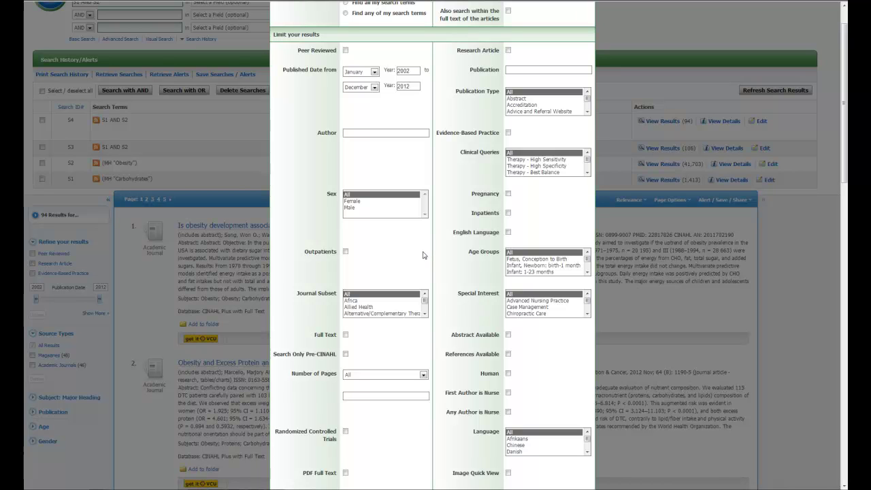
{"action": "left_click", "coordinate": [508, 232]}
{"action": "left_click", "coordinate": [586, 452]}
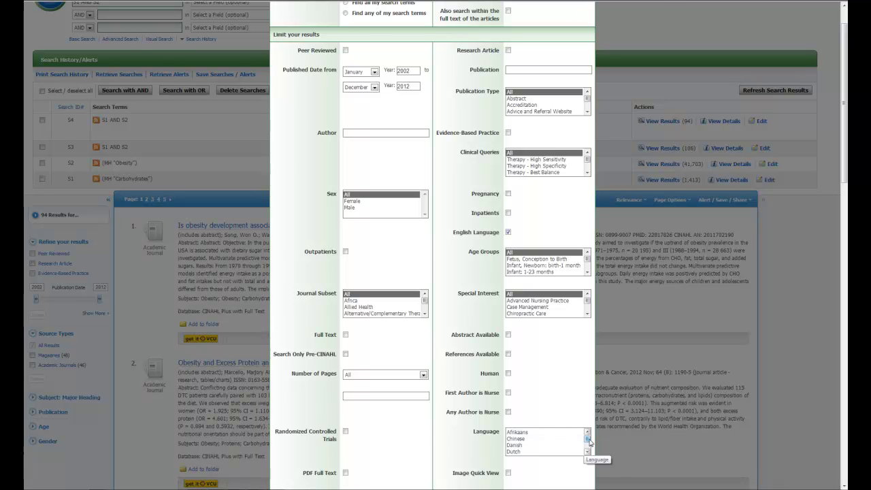
Step: Select Meta Analysis as a publication type in the search limits
{"action": "scroll", "coordinate": [466, 332], "scroll_direction": "up", "scroll_amount": 1}
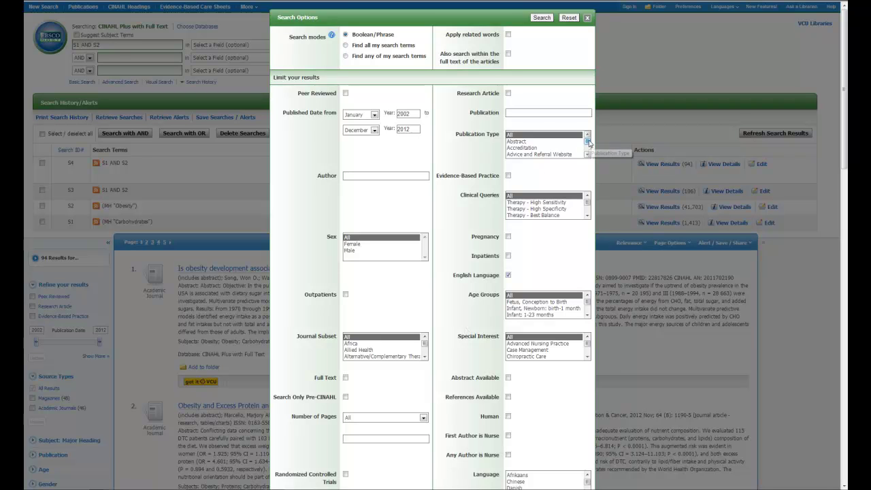
{"action": "left_click_drag", "start_coordinate": [586, 141], "coordinate": [589, 141]}
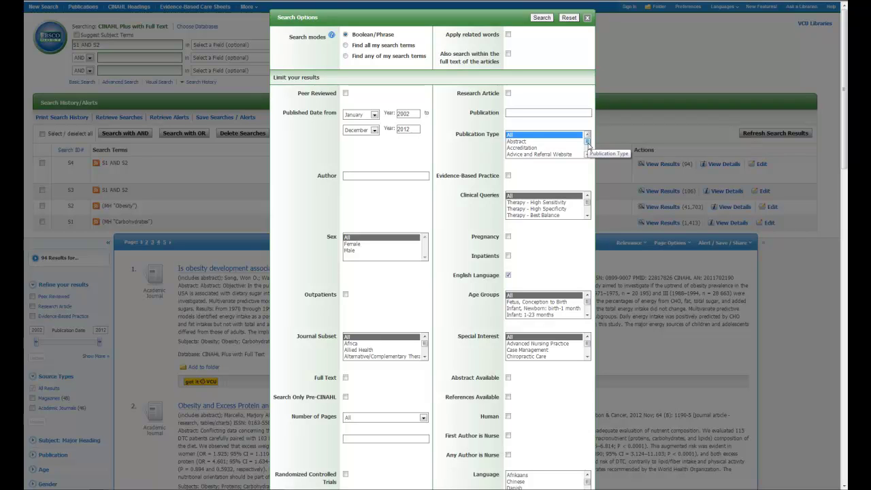
{"action": "scroll", "coordinate": [588, 145], "scroll_direction": "down", "scroll_amount": 2}
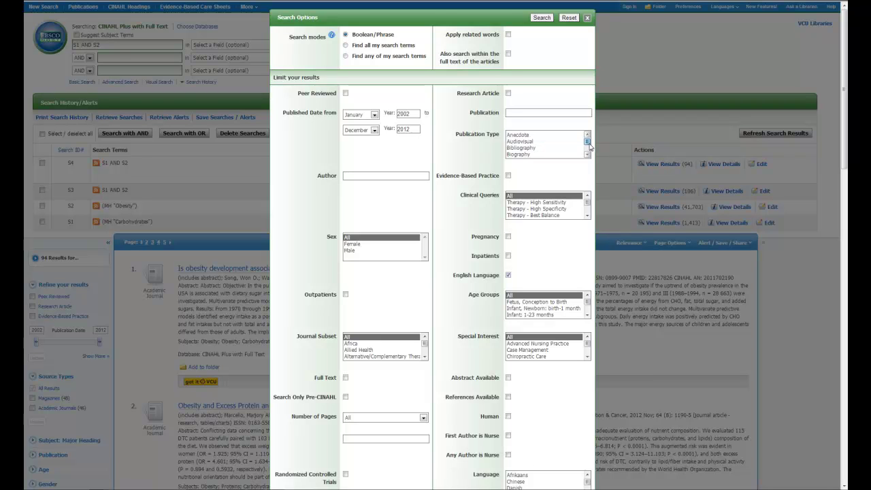
{"action": "scroll", "coordinate": [589, 145], "scroll_direction": "down", "scroll_amount": 3}
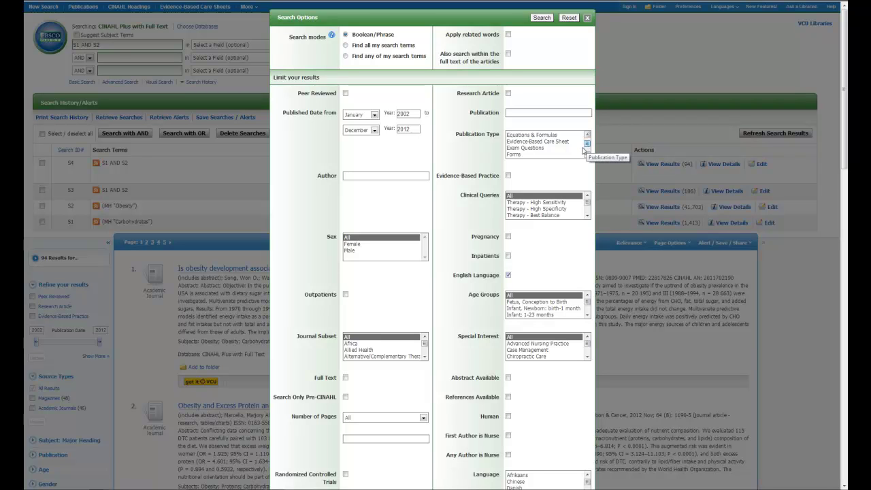
{"action": "left_click", "coordinate": [587, 155]}
{"action": "left_click", "coordinate": [587, 155]}
{"action": "left_click", "coordinate": [588, 155]}
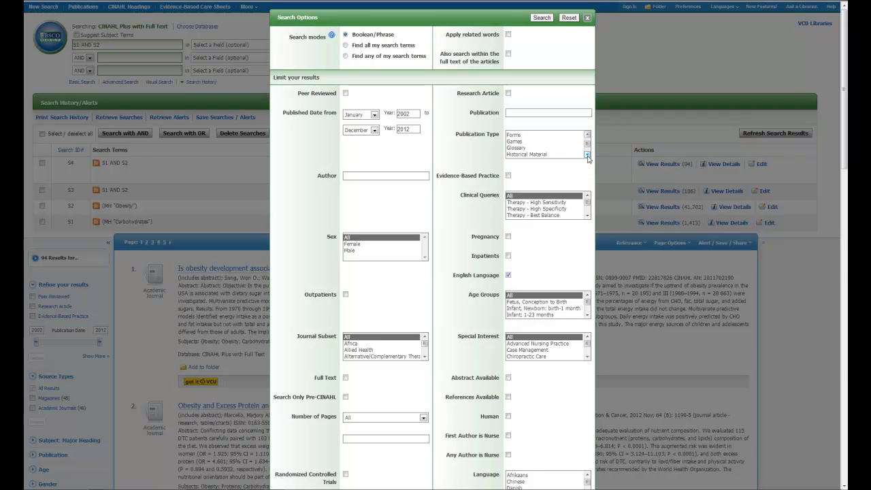
{"action": "left_click", "coordinate": [587, 156]}
{"action": "left_click", "coordinate": [587, 155]}
{"action": "left_click", "coordinate": [587, 155]}
{"action": "left_click", "coordinate": [587, 156]}
{"action": "left_click", "coordinate": [587, 155]}
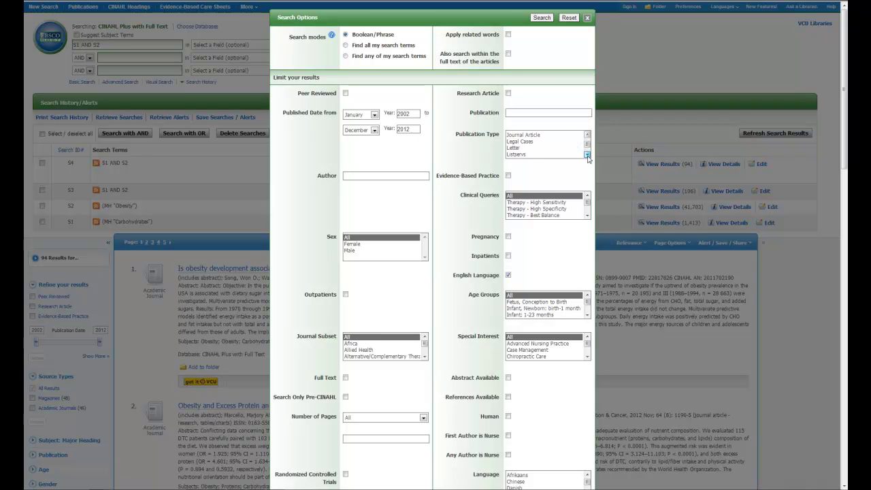
{"action": "left_click", "coordinate": [587, 155]}
{"action": "left_click", "coordinate": [587, 155]}
{"action": "left_click", "coordinate": [587, 155]}
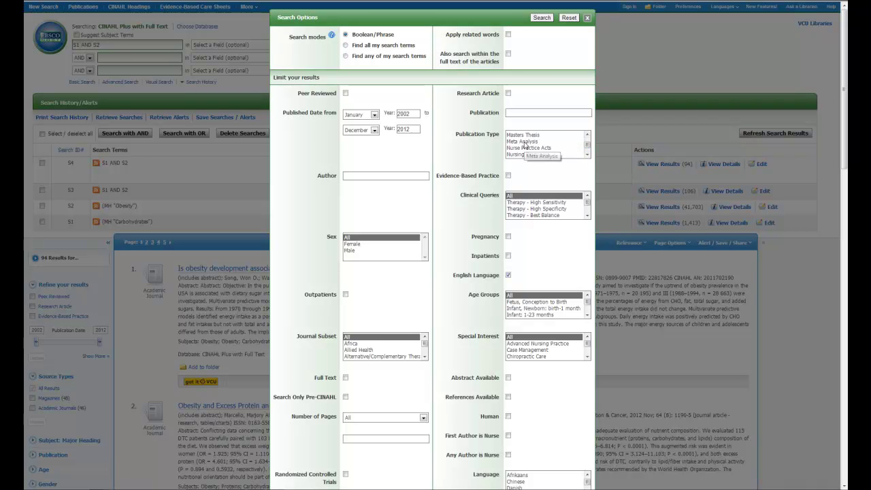
{"action": "left_click", "coordinate": [534, 142]}
Step: Add Practice Guidelines to the selected publication types while keeping Meta Analysis selected
{"action": "left_click", "coordinate": [588, 155]}
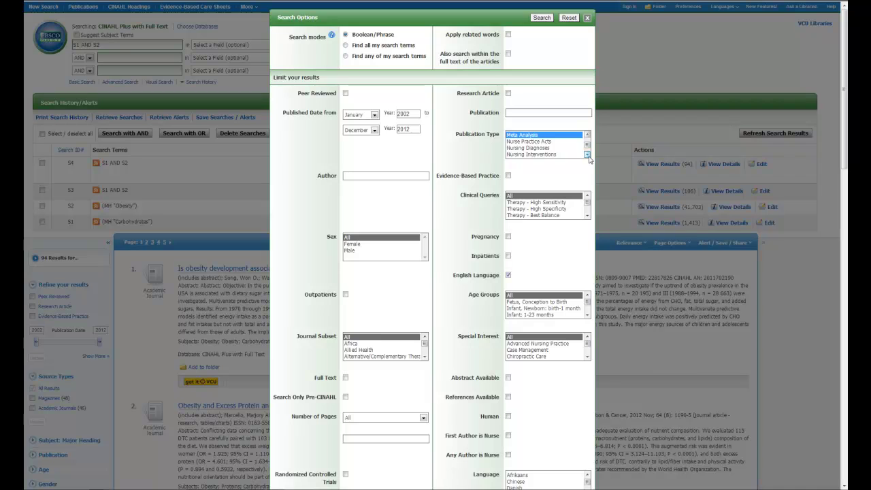
{"action": "left_click", "coordinate": [587, 155]}
{"action": "left_click", "coordinate": [587, 155]}
{"action": "left_click", "coordinate": [587, 156]}
{"action": "left_click", "coordinate": [587, 155]}
{"action": "left_click", "coordinate": [587, 156]}
{"action": "left_click", "coordinate": [587, 155]}
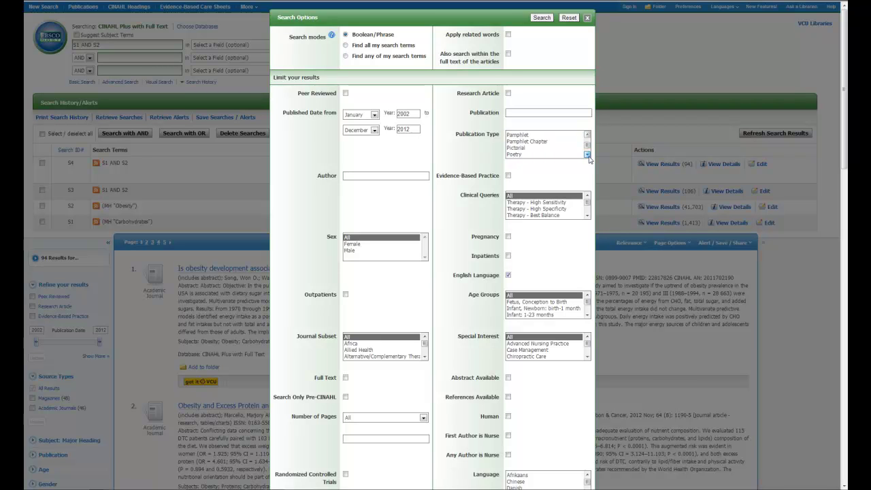
{"action": "left_click", "coordinate": [587, 155]}
{"action": "left_click", "coordinate": [587, 156]}
{"action": "left_click", "coordinate": [587, 155]}
{"action": "left_click", "coordinate": [587, 155]}
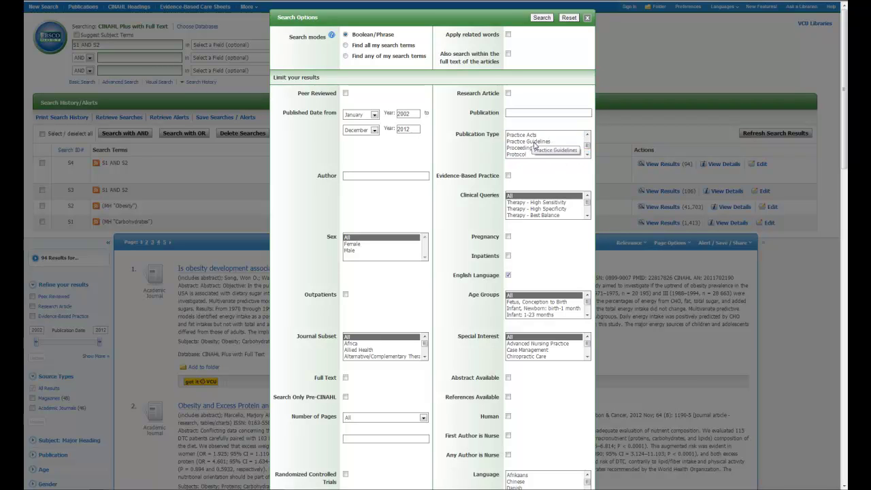
{"action": "left_click", "coordinate": [530, 142]}
Step: Add Research Instrument and Research to the selected publication types, keeping the earlier selections
{"action": "left_click", "coordinate": [587, 155]}
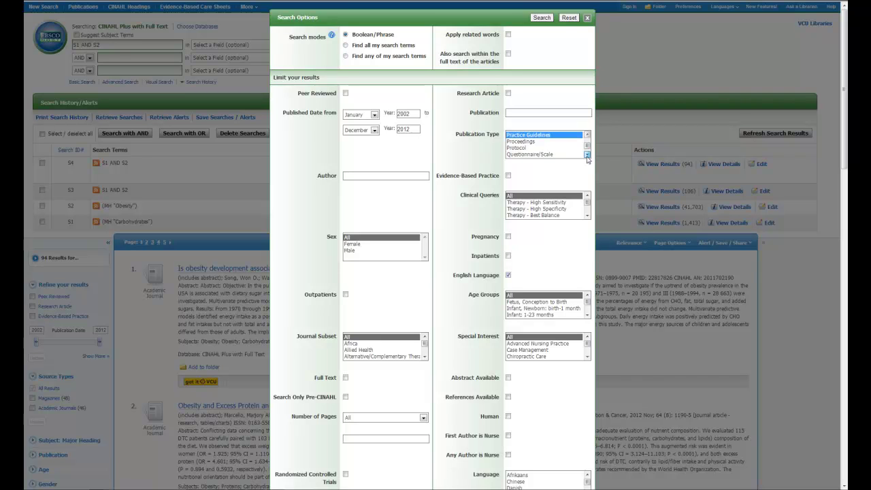
{"action": "left_click", "coordinate": [588, 155]}
{"action": "left_click", "coordinate": [587, 155]}
{"action": "left_click", "coordinate": [587, 155]}
{"action": "left_click", "coordinate": [587, 155]}
{"action": "left_click", "coordinate": [587, 155]}
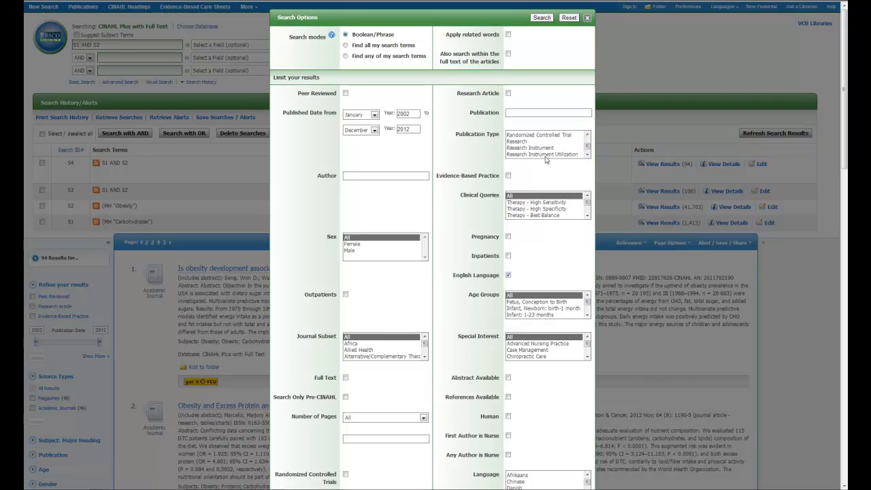
{"action": "left_click", "coordinate": [526, 147]}
{"action": "left_click", "coordinate": [520, 141], "text": "ctrl"}
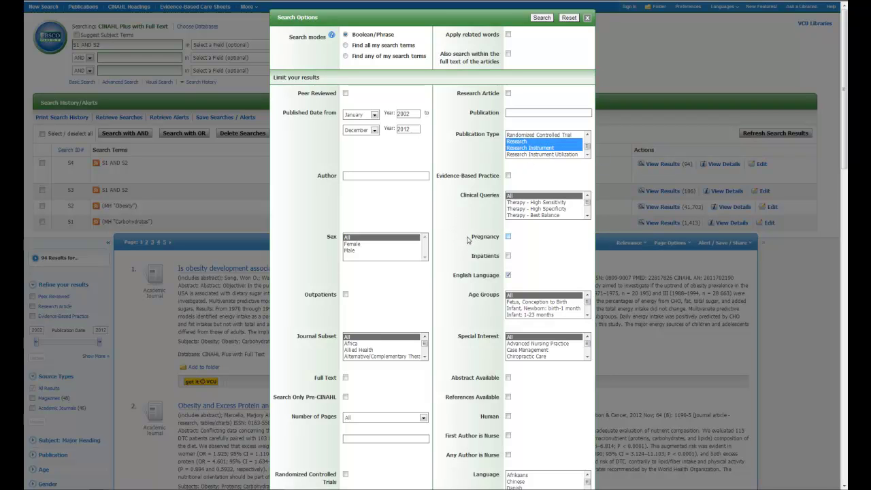
Step: Run the search with the chosen language and publication type limits and look over the refined results
{"action": "scroll", "coordinate": [468, 241], "scroll_direction": "down", "scroll_amount": 1}
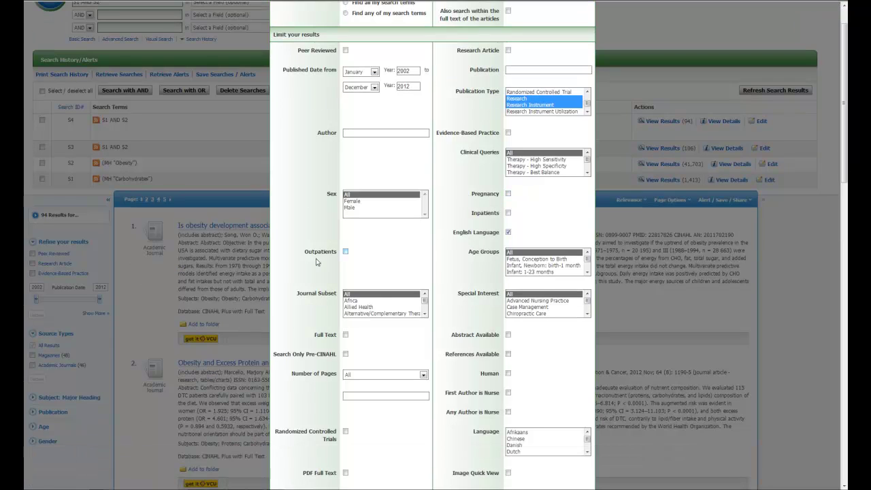
{"action": "scroll", "coordinate": [317, 262], "scroll_direction": "down", "scroll_amount": 3}
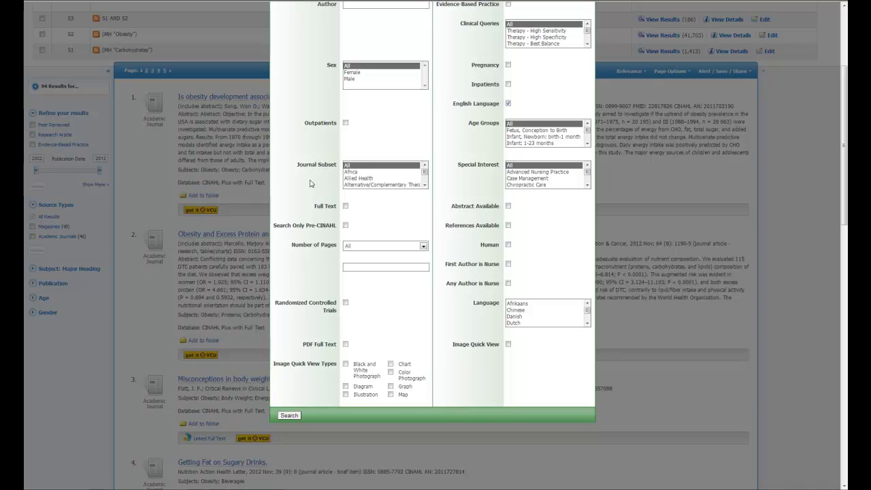
{"action": "left_click", "coordinate": [289, 415]}
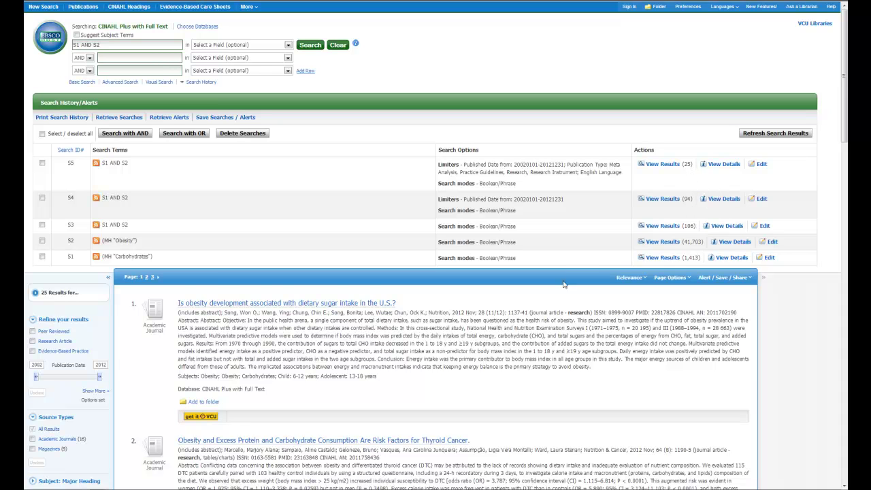
{"action": "scroll", "coordinate": [509, 327], "scroll_direction": "down", "scroll_amount": 1}
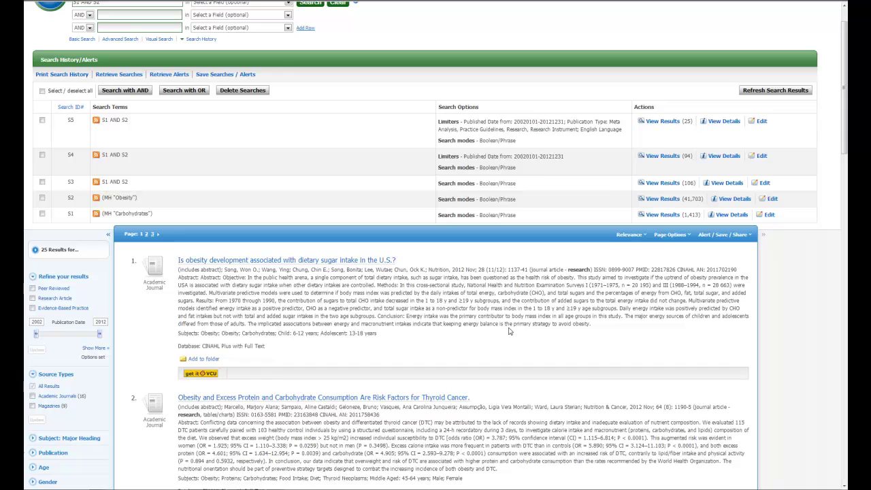
{"action": "scroll", "coordinate": [509, 330], "scroll_direction": "up", "scroll_amount": 1}
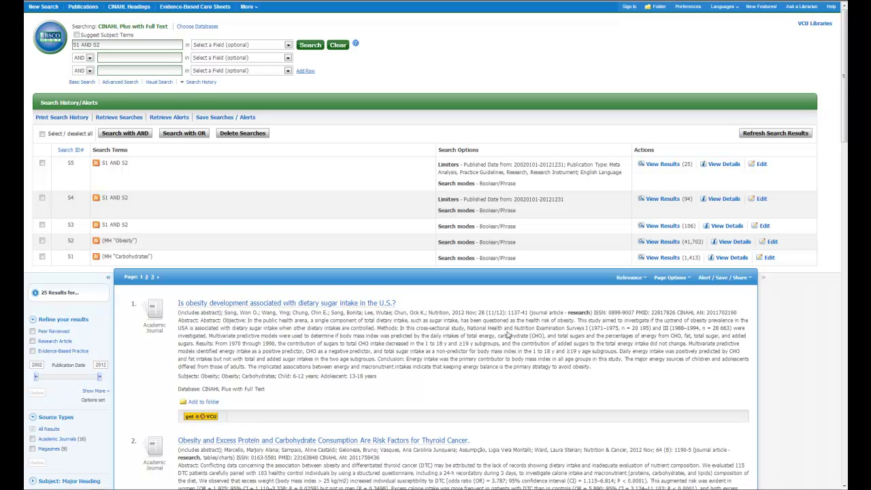
Step: Reopen the full search limiters, reset the publication type to All, remove the English Language limit and rerun the search
{"action": "scroll", "coordinate": [507, 333], "scroll_direction": "down", "scroll_amount": 1}
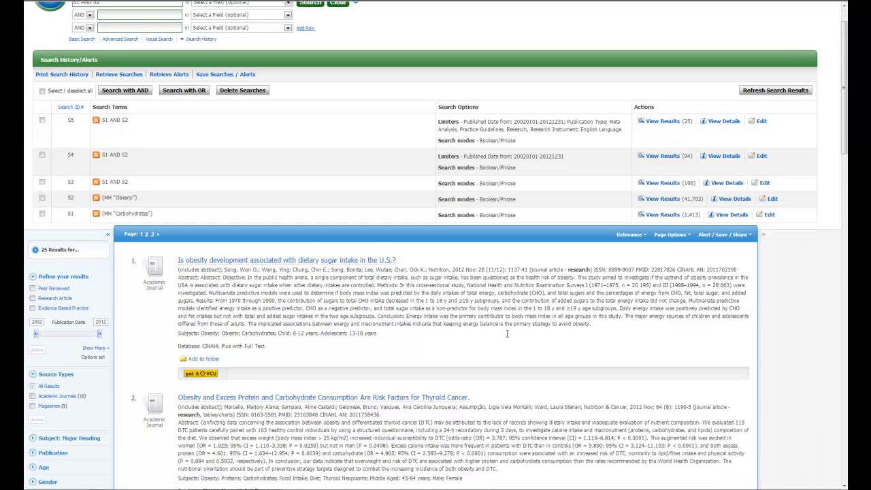
{"action": "left_click", "coordinate": [96, 348]}
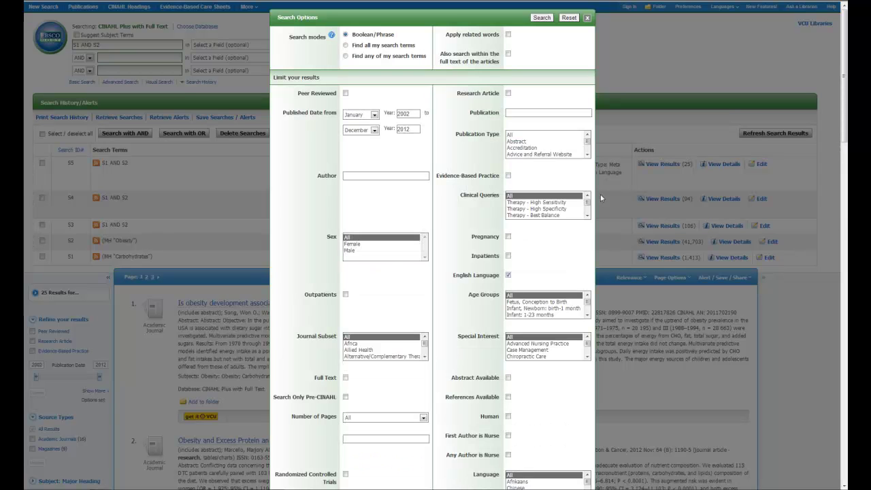
{"action": "left_click", "coordinate": [555, 135]}
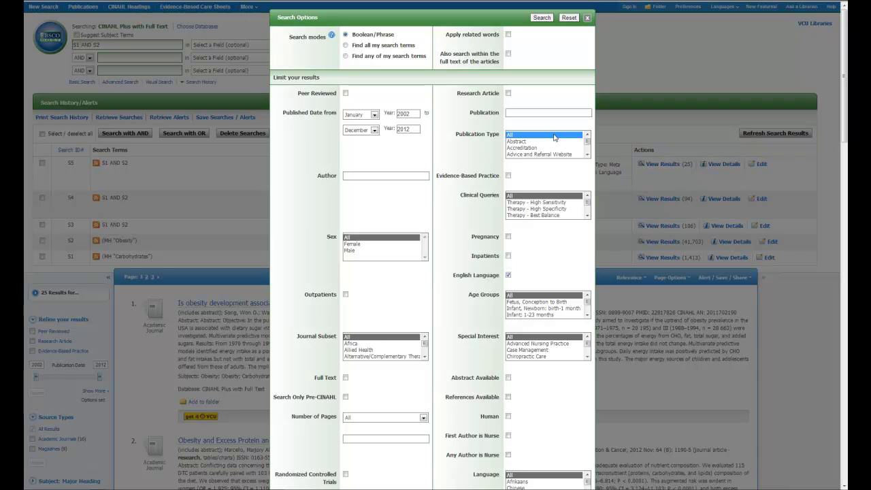
{"action": "left_click", "coordinate": [508, 275]}
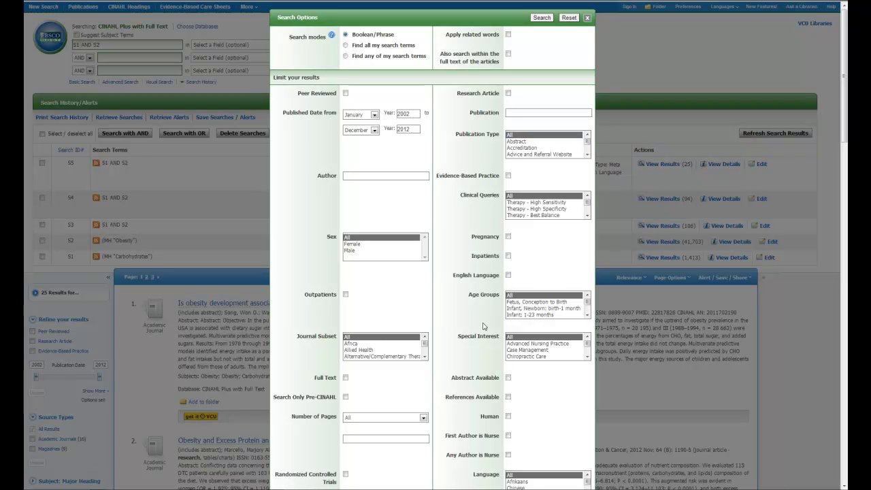
{"action": "scroll", "coordinate": [468, 344], "scroll_direction": "down", "scroll_amount": 2}
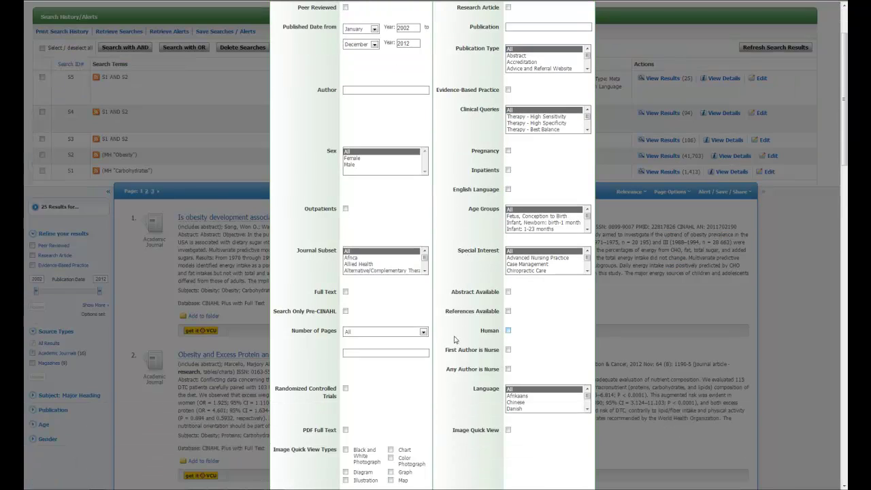
{"action": "scroll", "coordinate": [455, 340], "scroll_direction": "down", "scroll_amount": 3}
{"action": "left_click", "coordinate": [289, 373]}
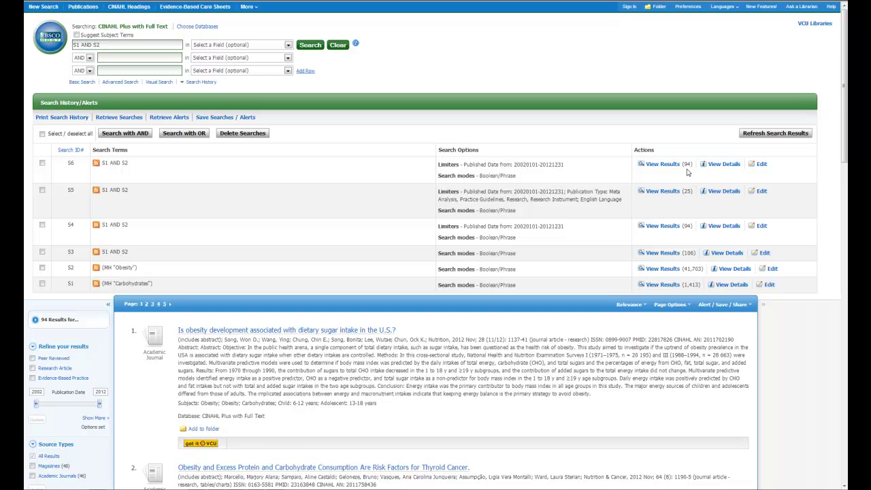
{"action": "scroll", "coordinate": [498, 354], "scroll_direction": "down", "scroll_amount": 1}
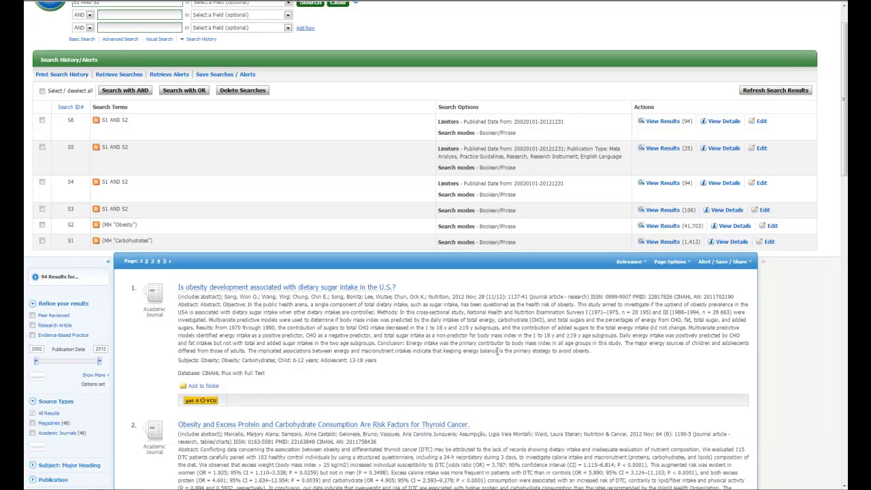
{"action": "scroll", "coordinate": [521, 346], "scroll_direction": "up", "scroll_amount": 1}
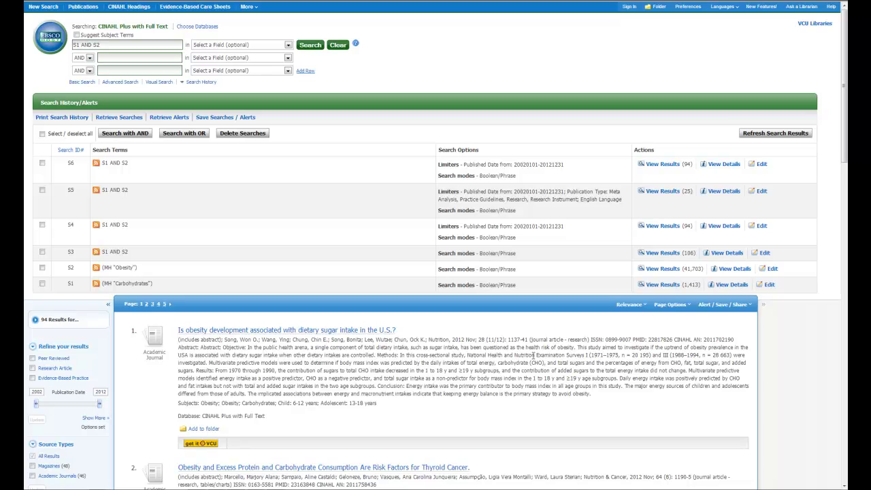